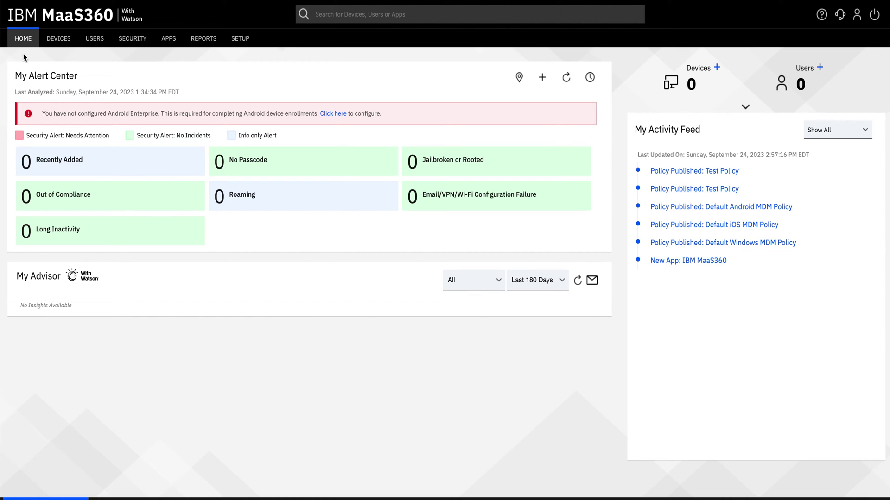
# - Go to Security > Policies, view Test Policy, and show its Passcode device settings
pyautogui.click(132, 40)
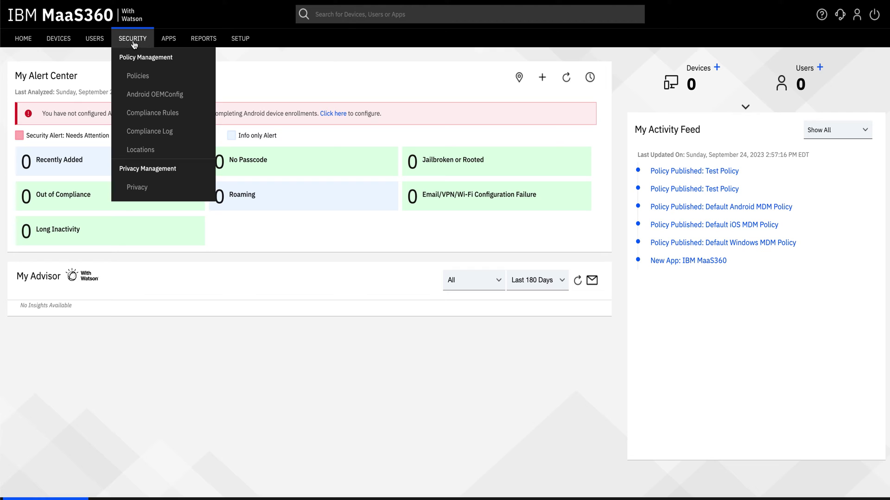
pyautogui.click(137, 76)
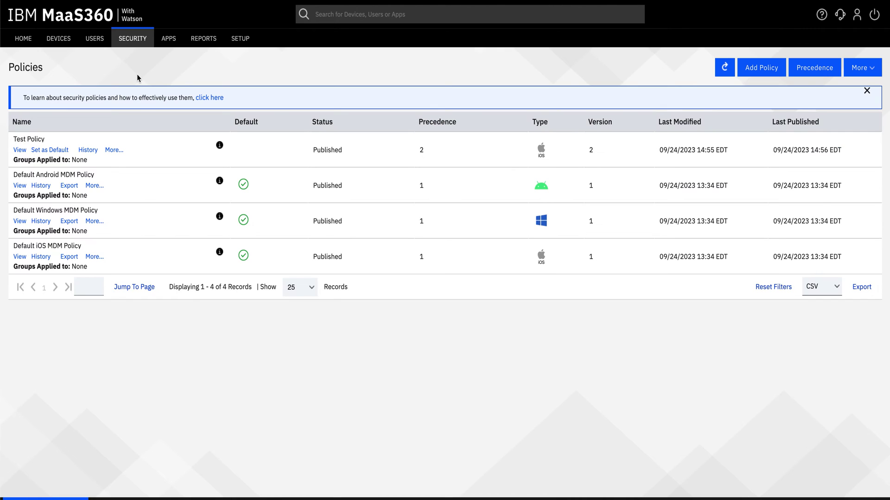
pyautogui.click(19, 151)
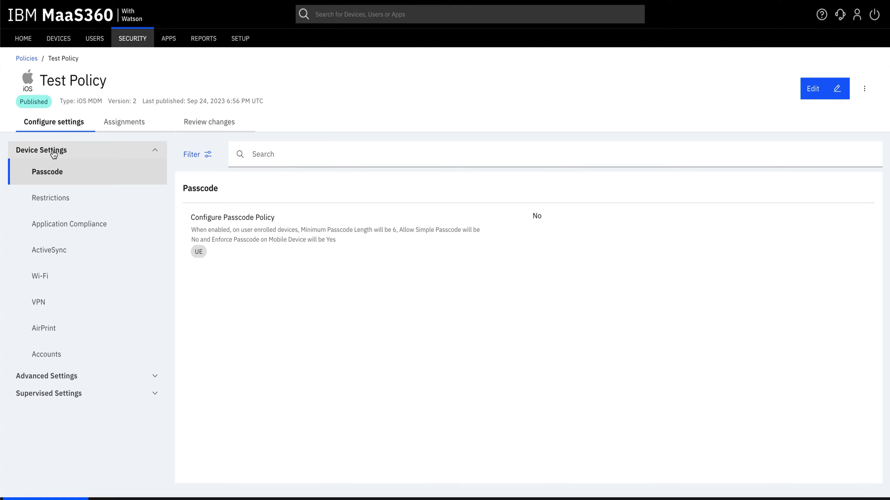
pyautogui.click(51, 177)
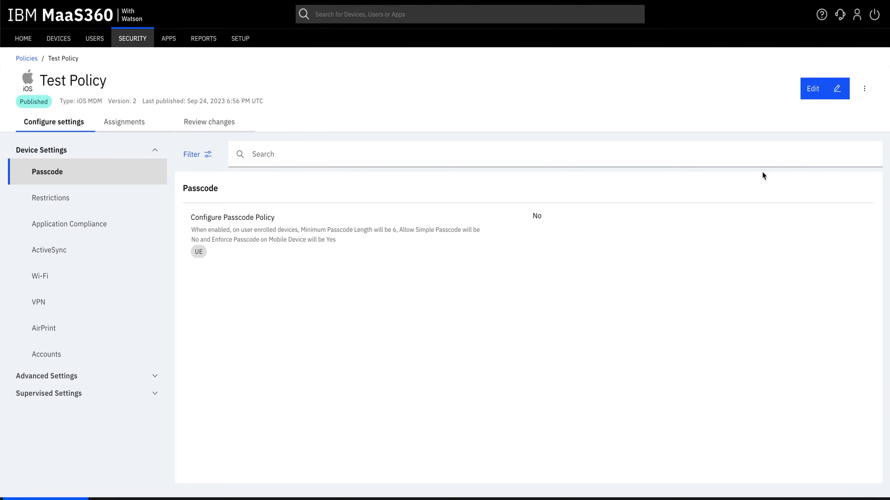
# - Edit Test Policy: enable Configure Passcode Policy and Enforce Passcode, and disable Allow Simple Passcode
pyautogui.click(809, 91)
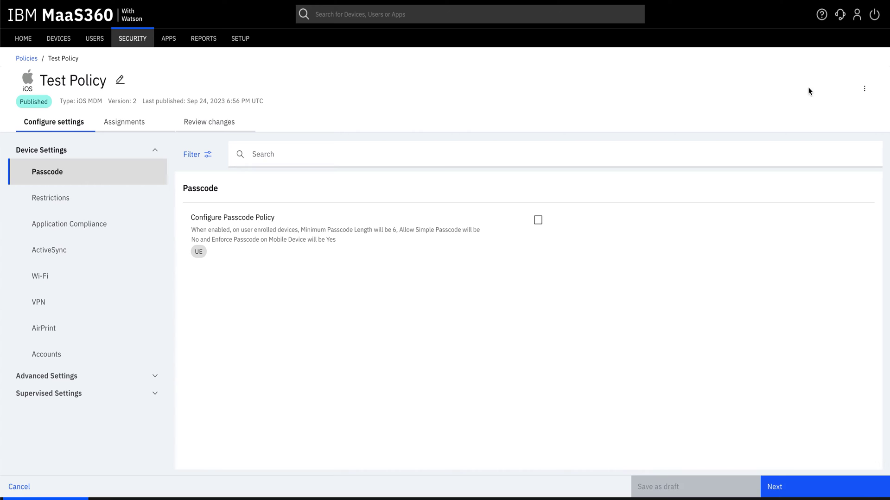
pyautogui.click(538, 219)
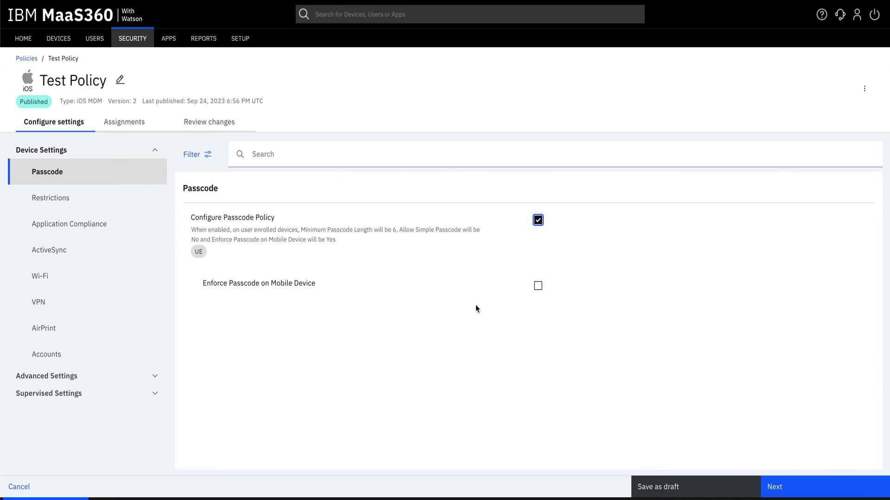
pyautogui.click(537, 287)
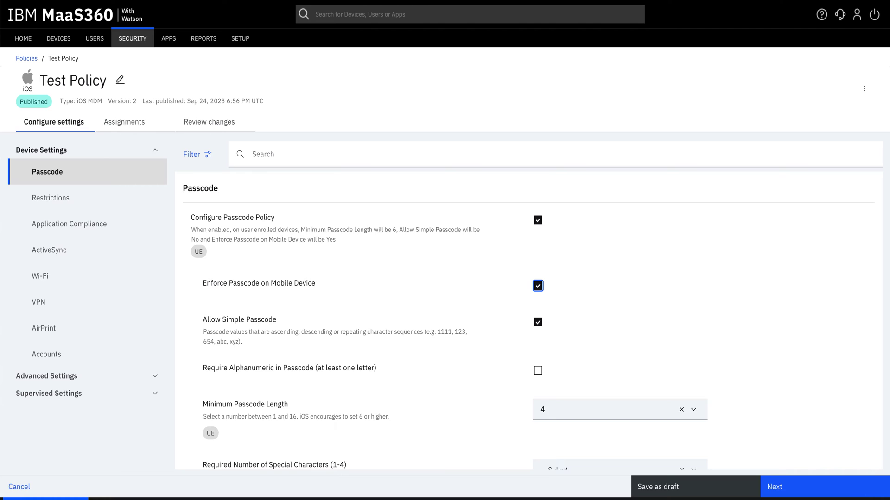
pyautogui.press('Tab')
pyautogui.scroll(-1, 211, 310)
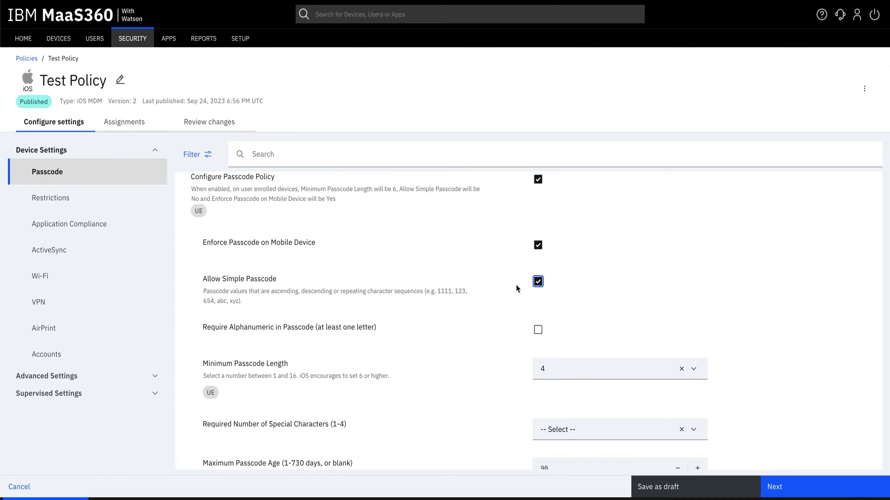
pyautogui.click(538, 282)
pyautogui.scroll(-1, 454, 295)
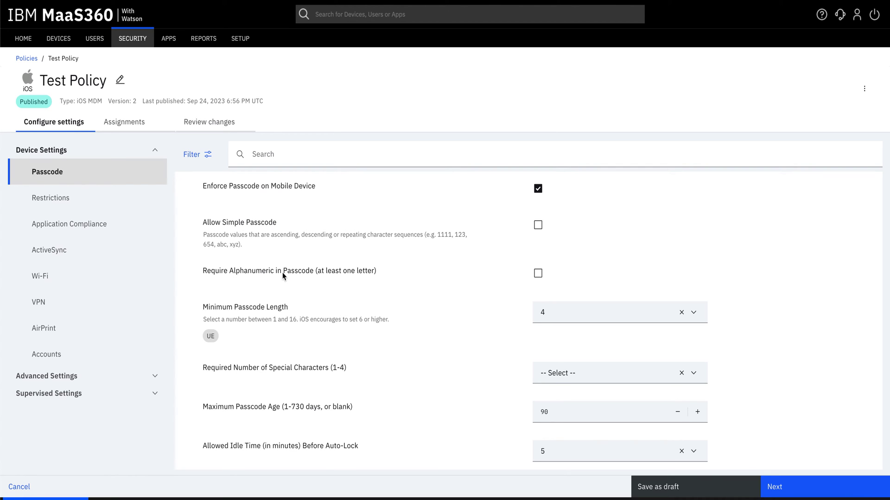
# - Enable Require Alphanumeric, with Minimum Passcode Length 8 and 3 required special characters
pyautogui.click(538, 274)
pyautogui.scroll(-1, 259, 313)
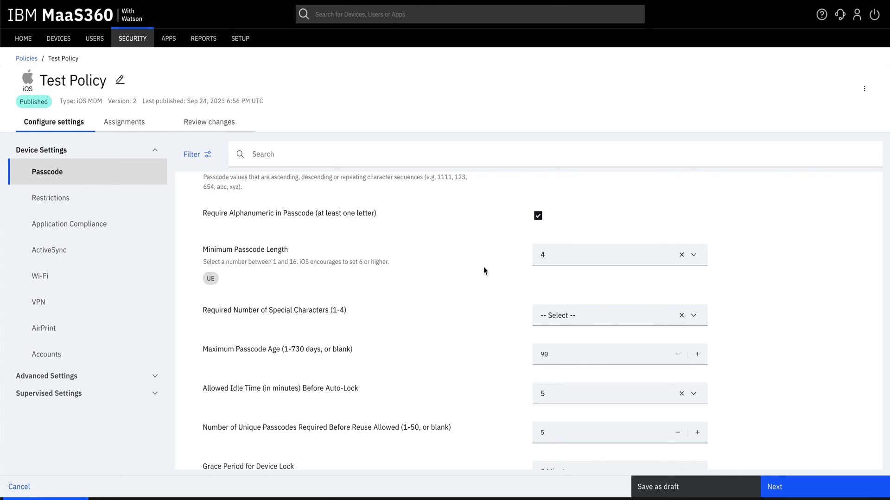
pyautogui.click(693, 255)
pyautogui.scroll(-1, 685, 305)
pyautogui.scroll(-1, 684, 305)
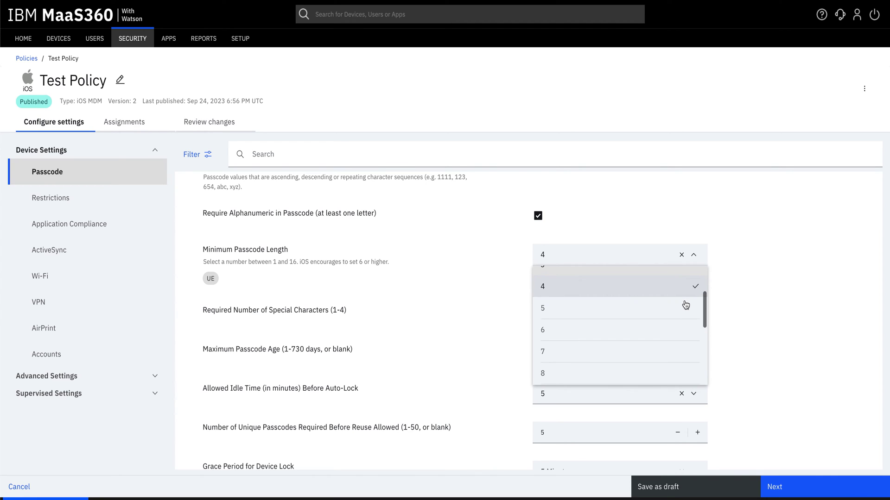
pyautogui.scroll(-1, 685, 305)
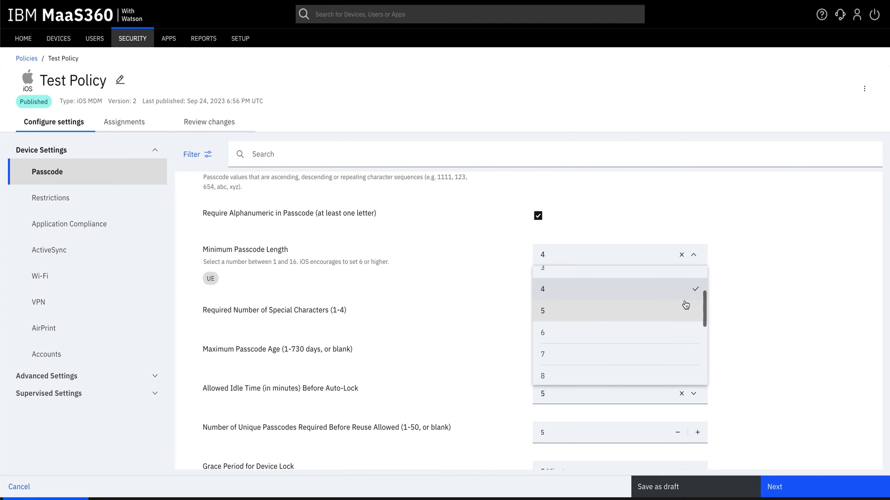
pyautogui.click(443, 265)
pyautogui.press('8')
pyautogui.scroll(-1, 309, 331)
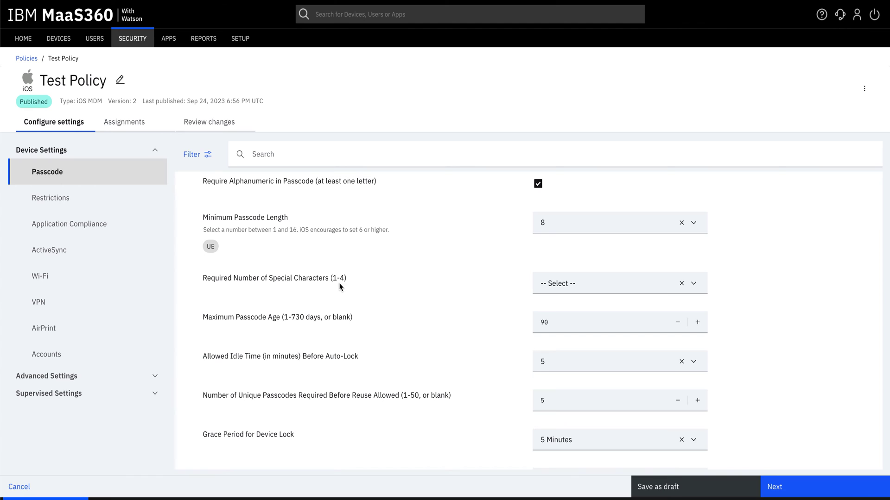
pyautogui.click(693, 288)
pyautogui.click(628, 367)
pyautogui.scroll(-2, 213, 253)
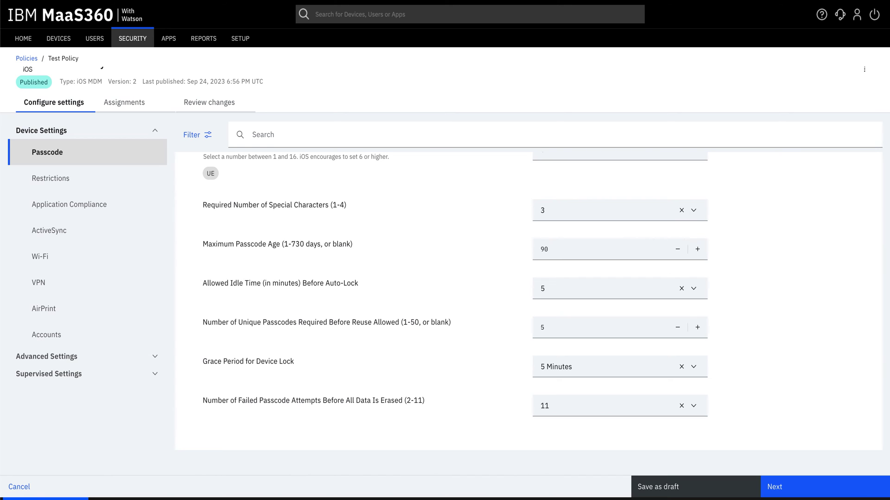
pyautogui.scroll(-1, 270, 292)
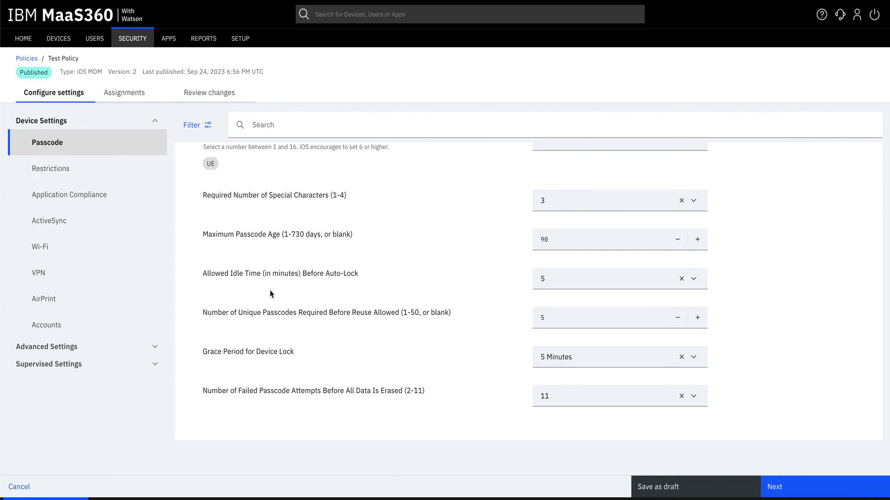
# - Set Allowed Idle Time Before Auto-Lock to 15 minutes, leaving the Grace Period unchanged
pyautogui.click(696, 281)
pyautogui.scroll(-2, 635, 363)
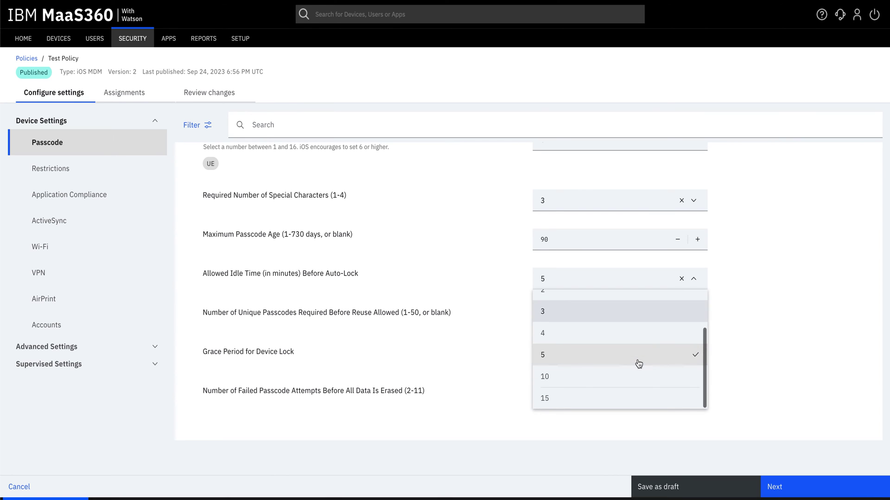
pyautogui.click(628, 398)
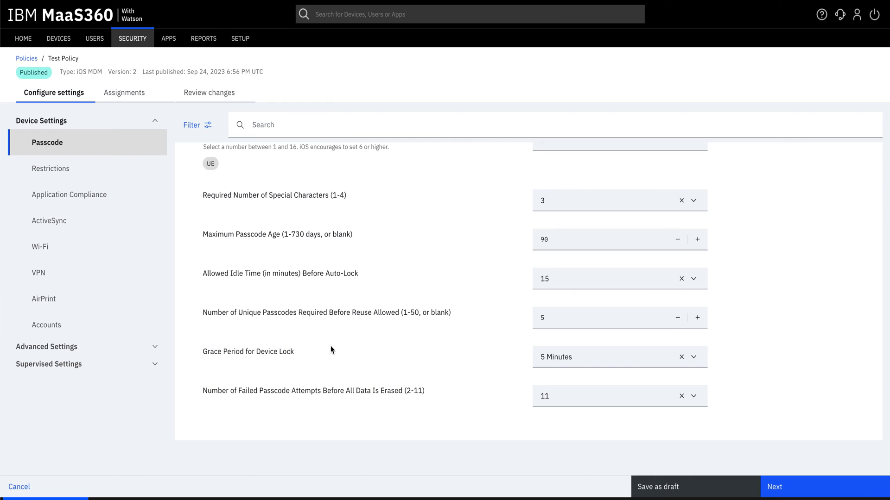
pyautogui.click(689, 359)
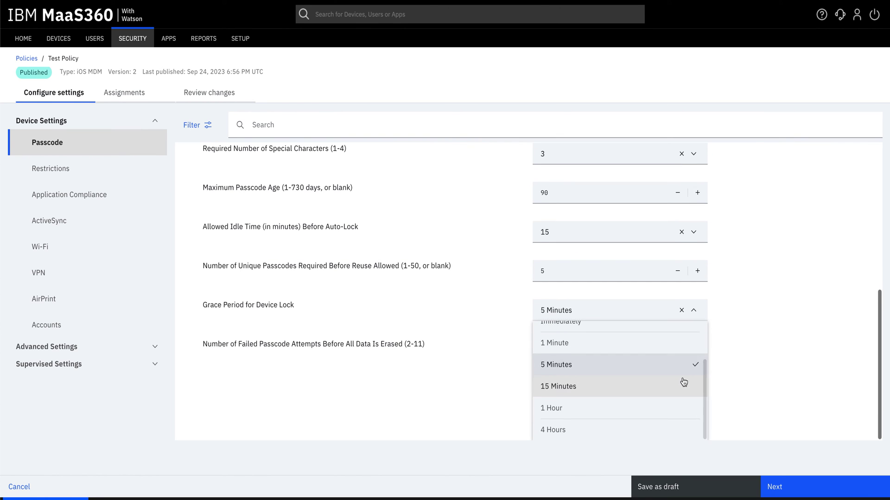
pyautogui.click(612, 432)
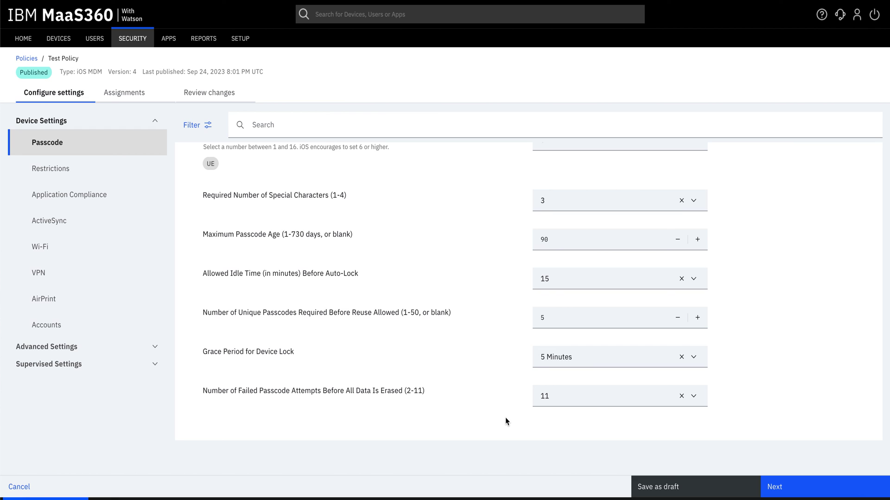
# - Continue past assignments and review, then publish Test Policy and confirm with your password
pyautogui.click(793, 493)
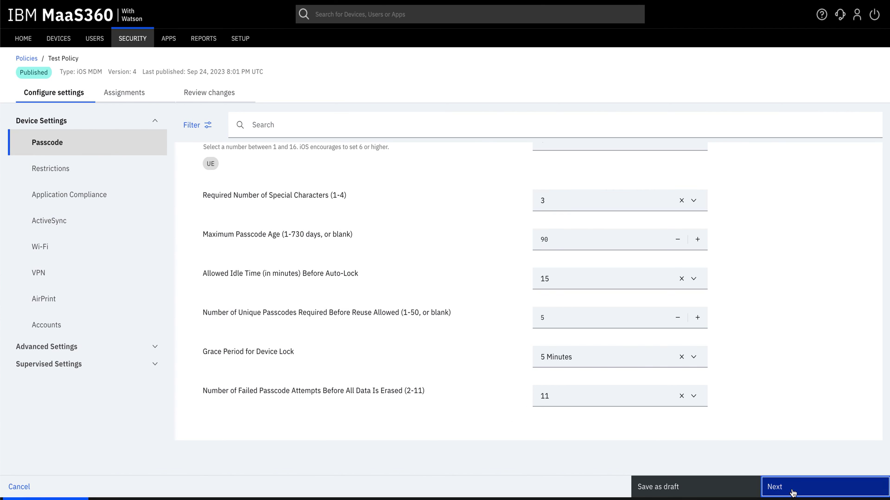
pyautogui.click(792, 493)
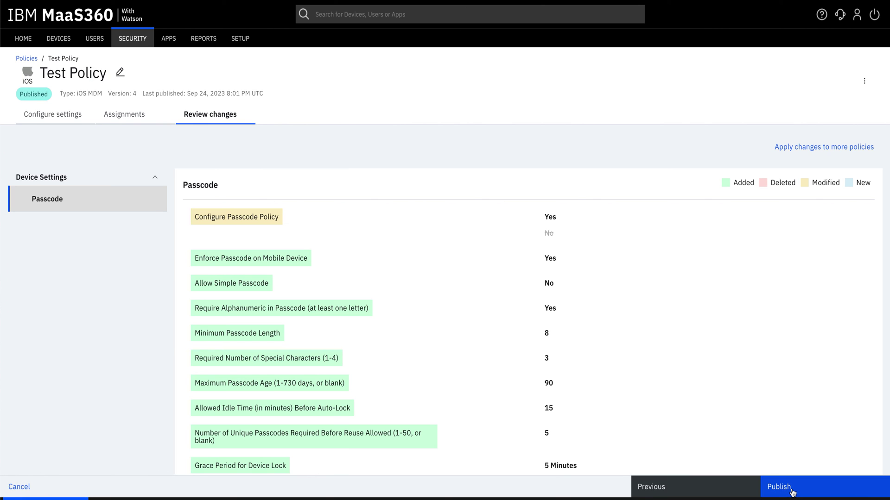
pyautogui.click(792, 492)
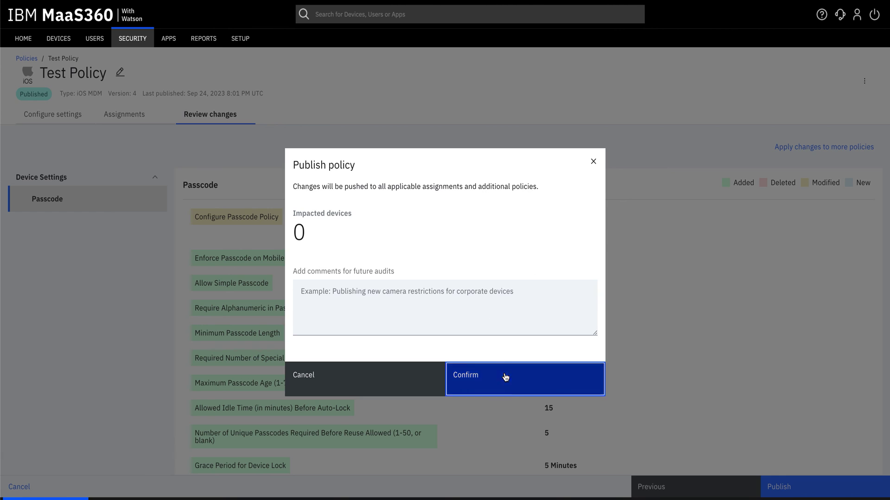
pyautogui.click(503, 373)
pyautogui.write('****')
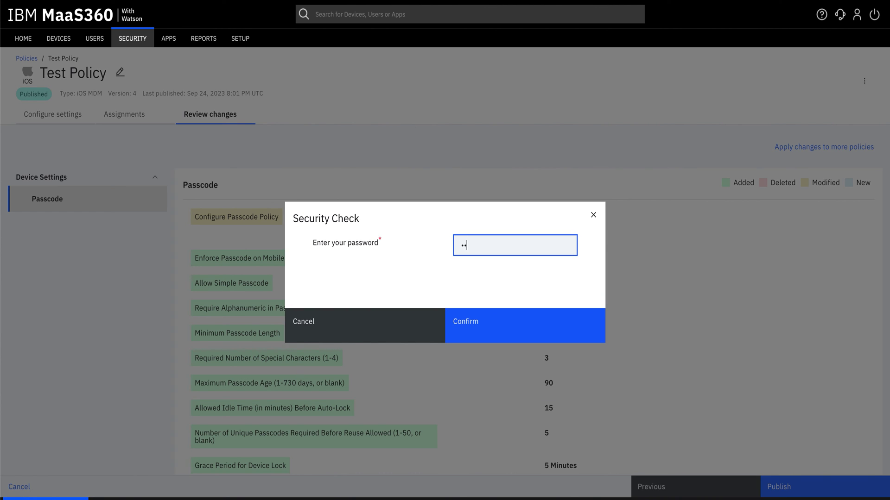
pyautogui.write('*****')
pyautogui.click(481, 318)
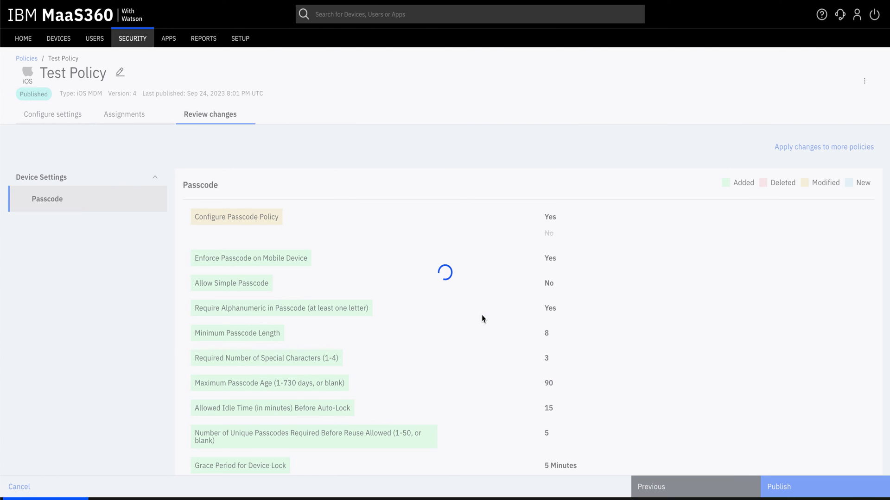